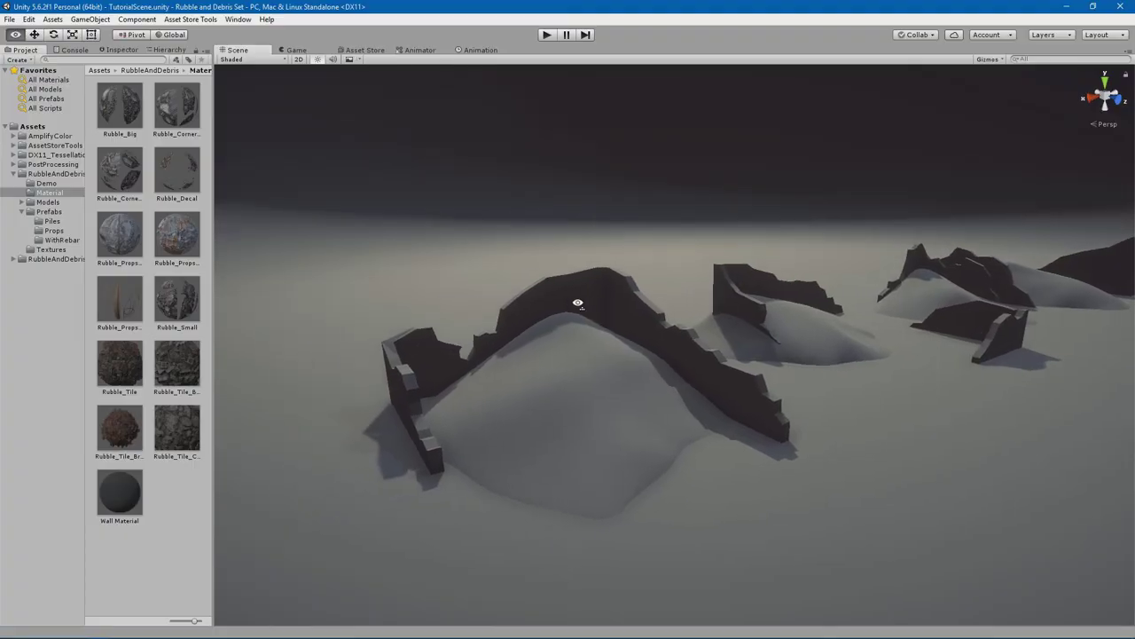
Place a rubble prefab from Prefabs > Piles onto the grey blockout mound
mouse_move(578, 299)
alt+mouse_down()
mouse_move(317, 264)
mouse_move(562, 310)
mouse_move(811, 385)
alt+mouse_up()
scroll(571, 314, up, 5)
scroll(571, 314, up, 5)
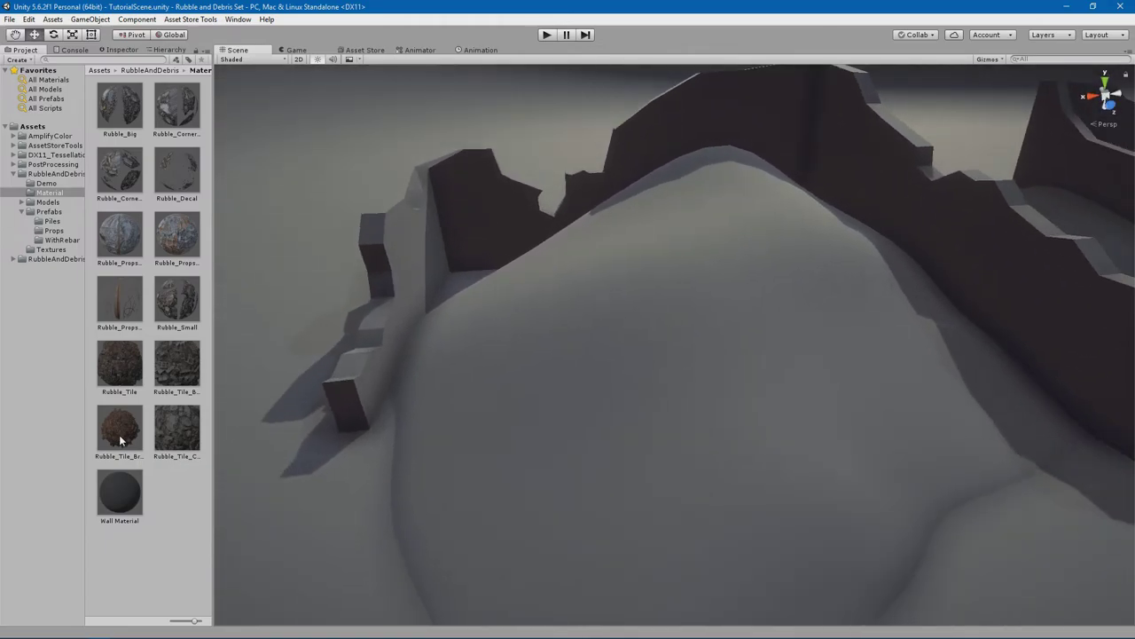
drag(119, 435, 536, 377)
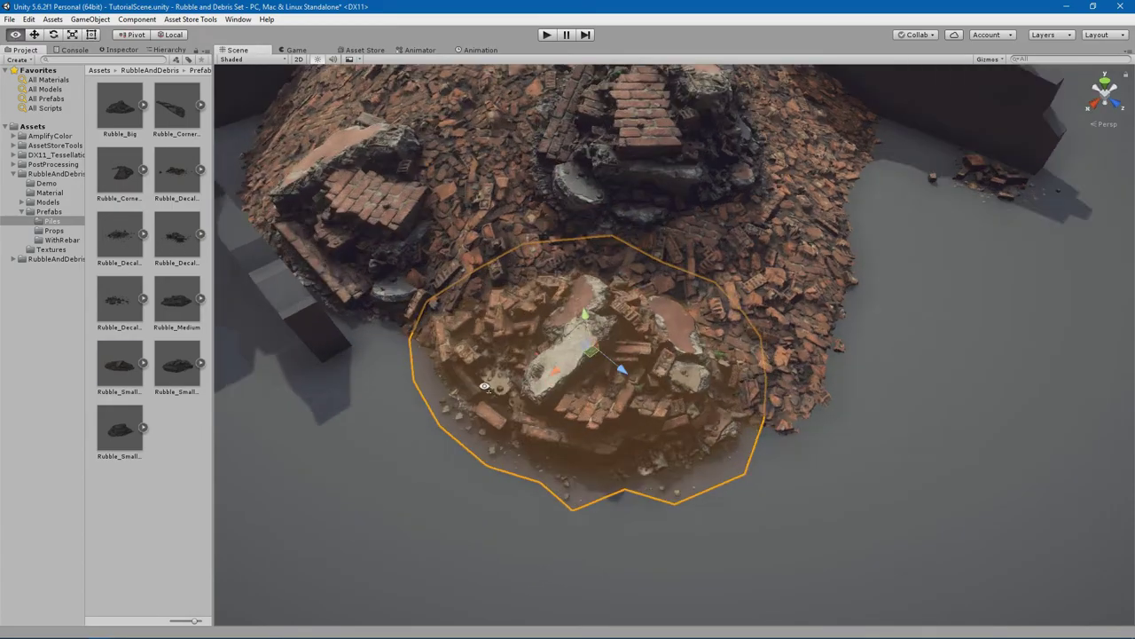
View the dressed rubble mound from other angles and select a rubble piece on the pile
alt+drag(435, 364, 466, 338)
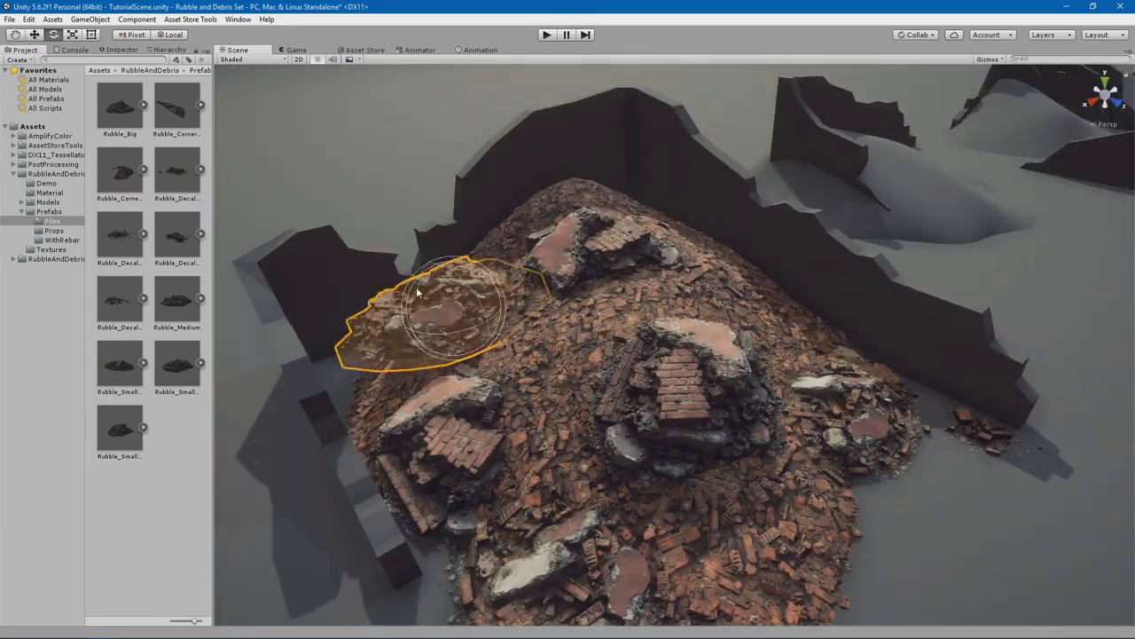
alt+drag(432, 289, 513, 311)
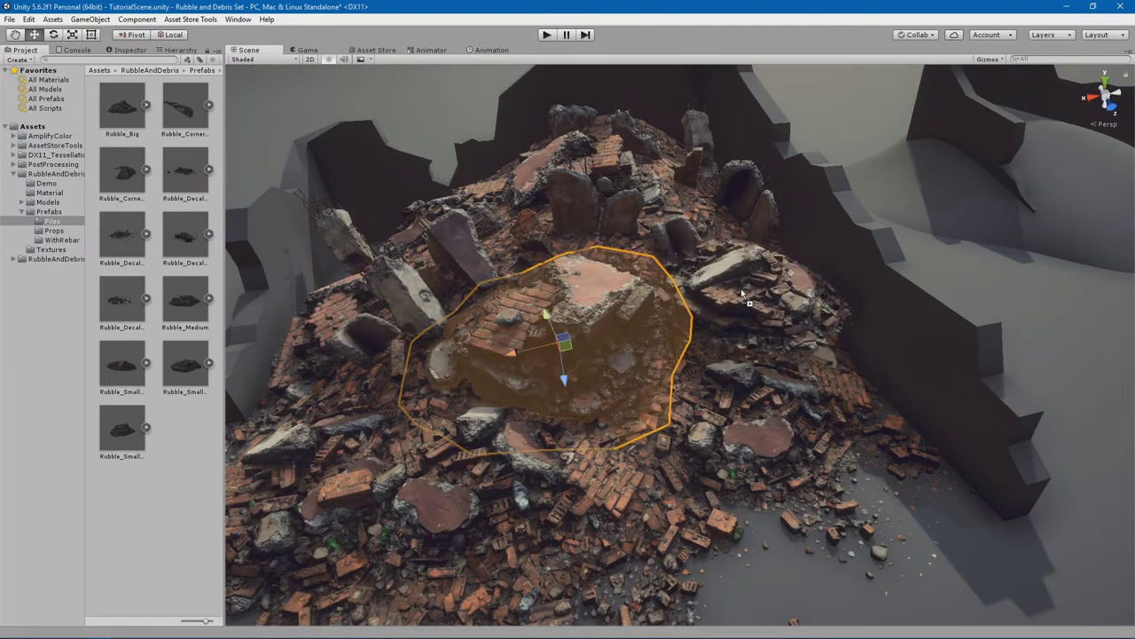
click(748, 282)
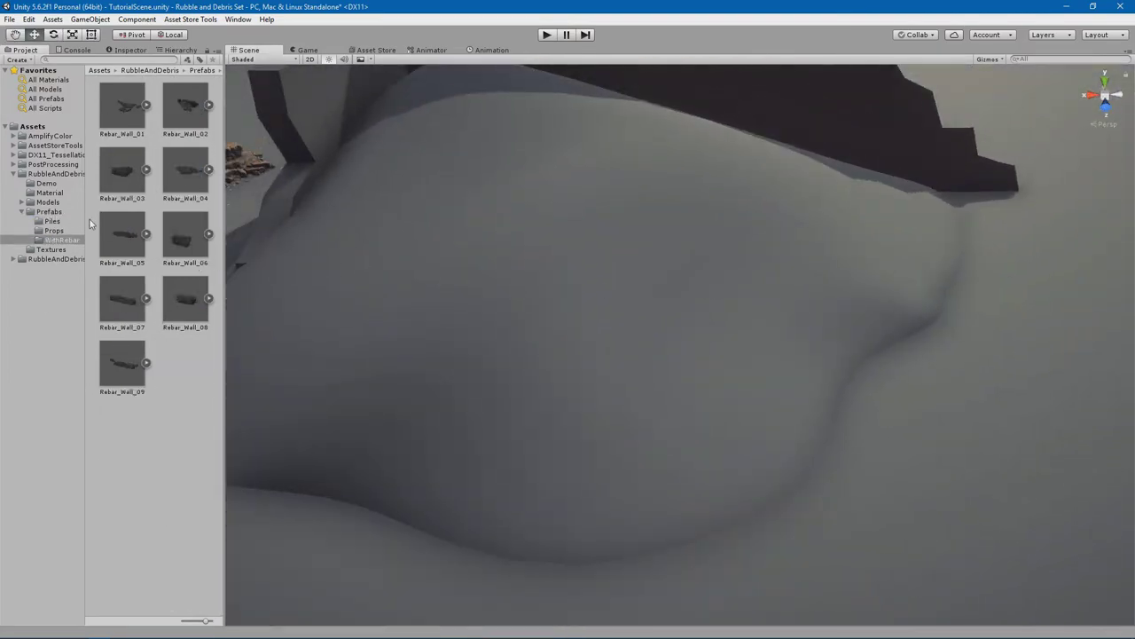
Orbit the Scene view around the bare grey mound that still needs rubble
alt+drag(482, 323, 253, 377)
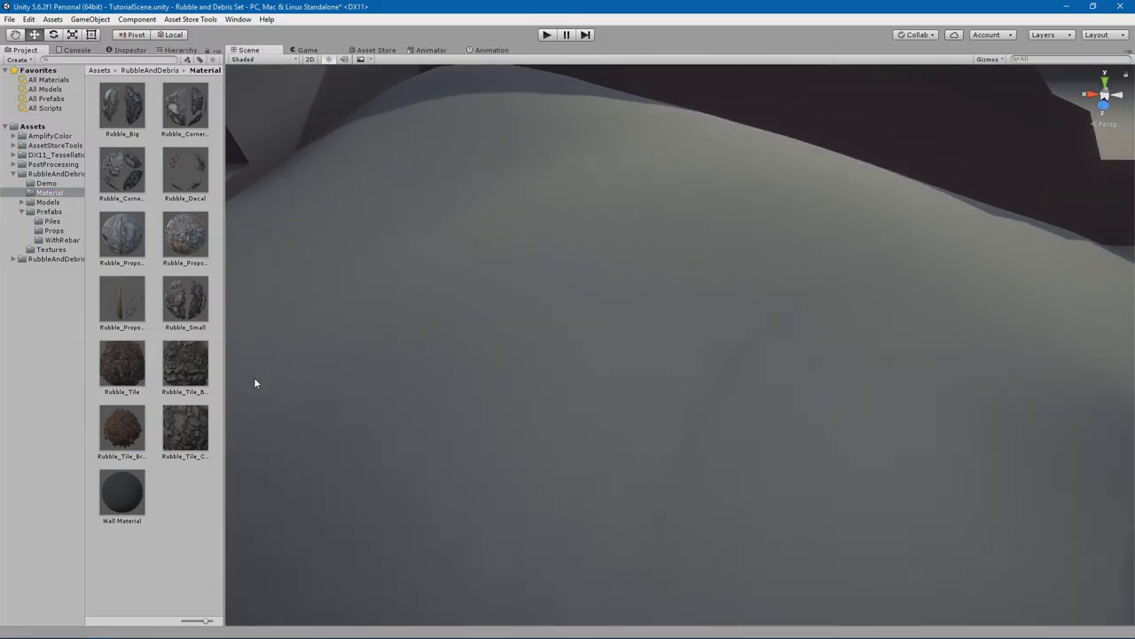
Orbit to inspect the newly dressed mound with its Piles rubble prefabs from another angle
alt+drag(517, 385, 580, 376)
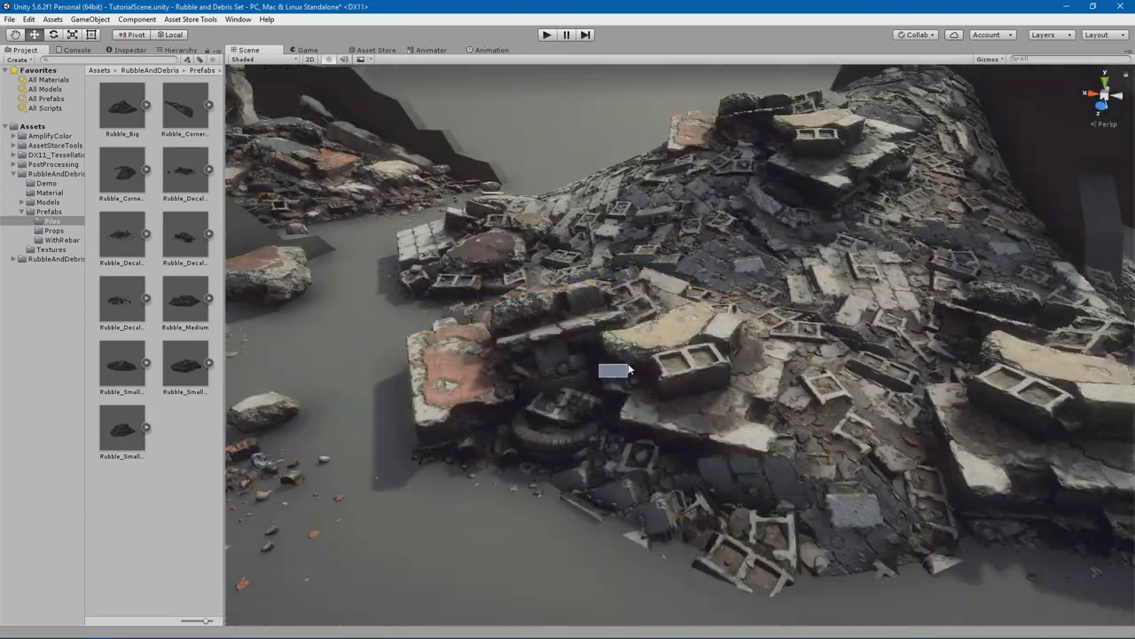
Orbit around the cinder-block rubble heap built against the grey wall
alt+drag(459, 413, 561, 355)
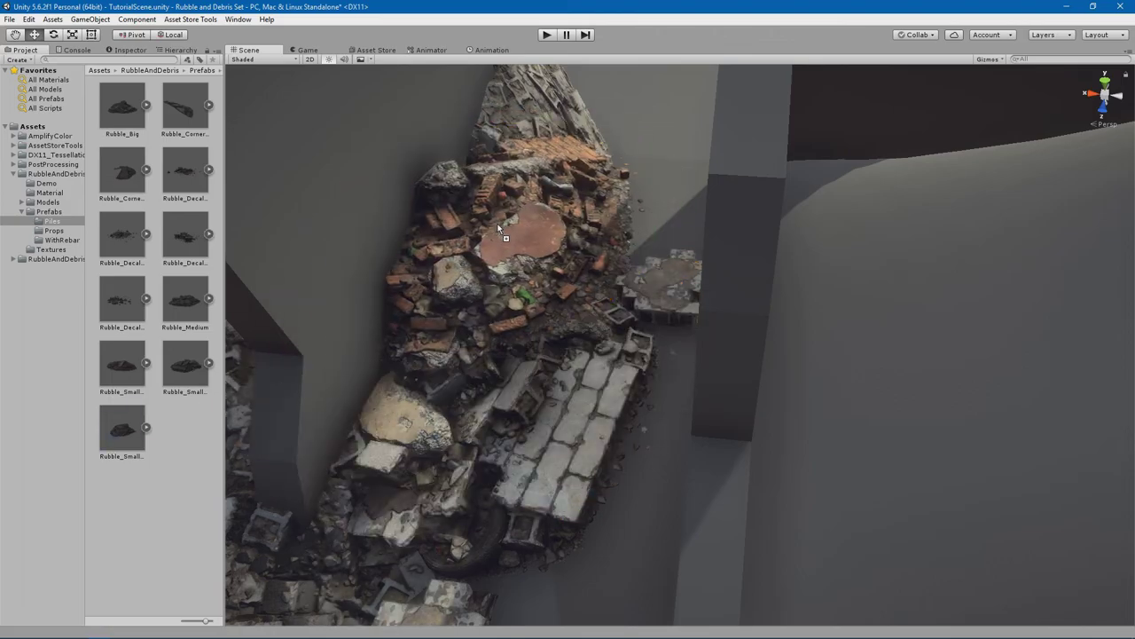
Select the placed brick rubble piece, bring up the Piles prefabs, and view the finished pile
click(523, 184)
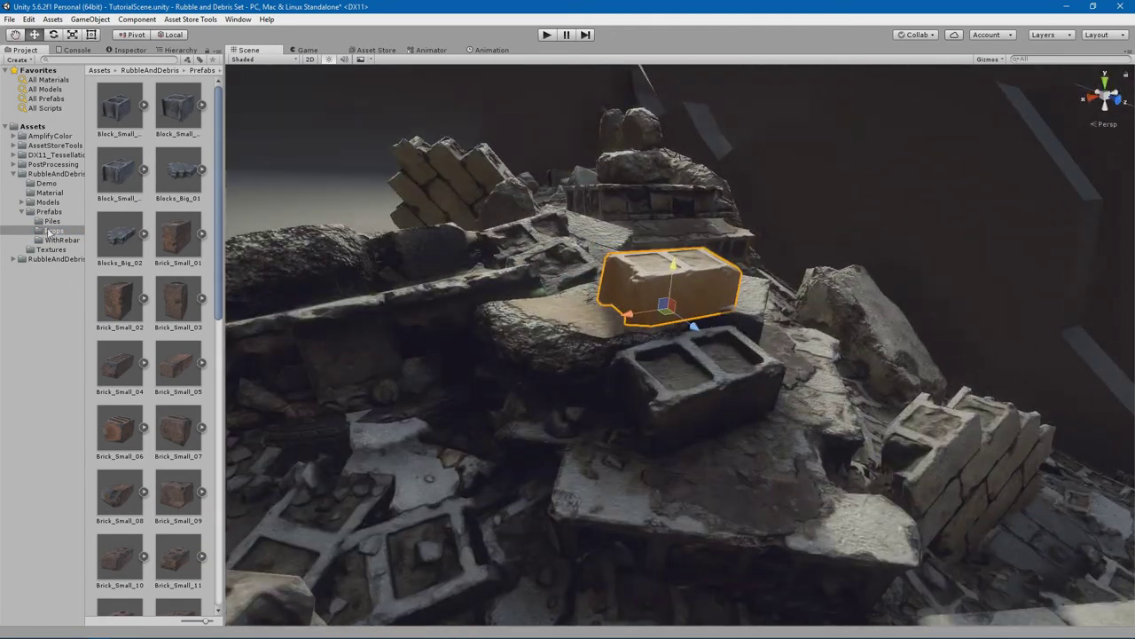
click(51, 221)
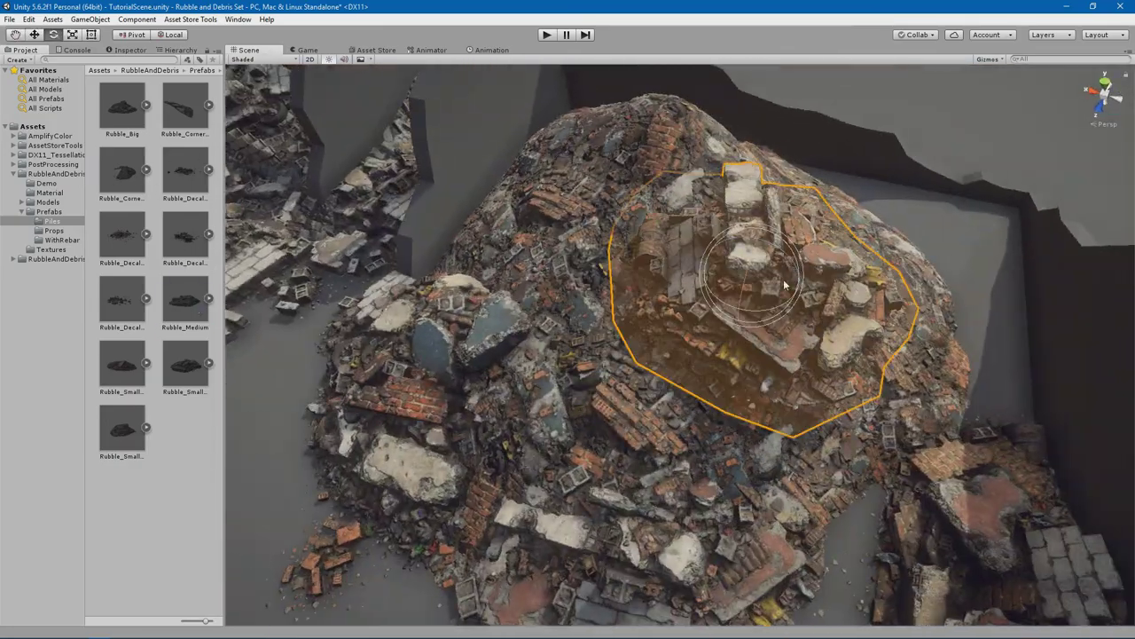
alt+drag(710, 253, 731, 248)
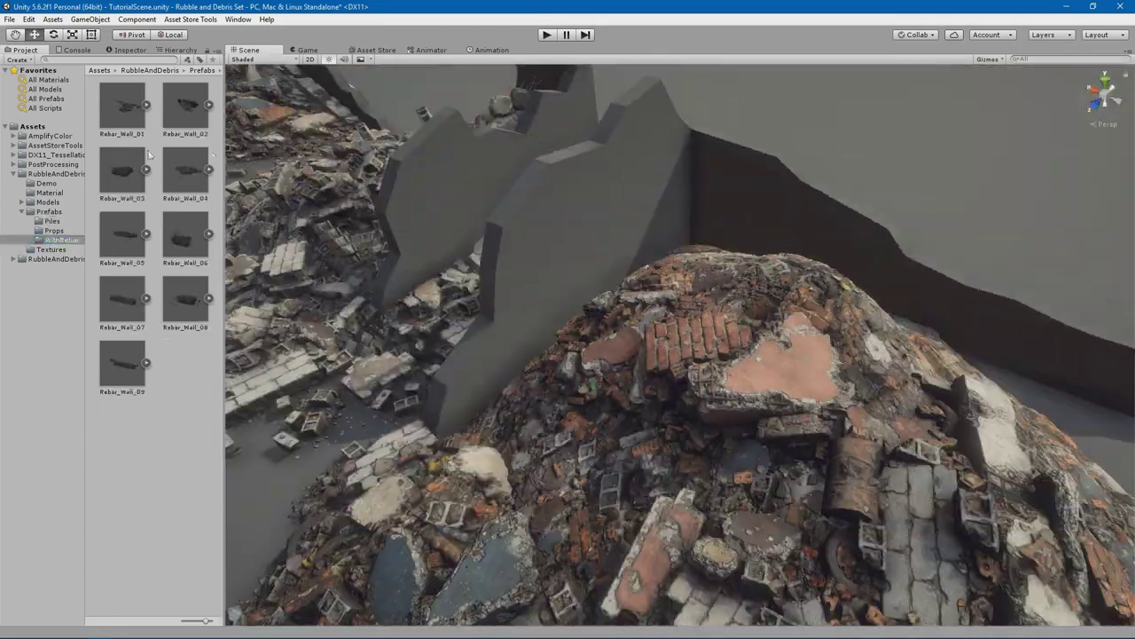
Orbit around the rubble heap to find spots for the Rebar_Wall pieces
alt+drag(720, 403, 679, 426)
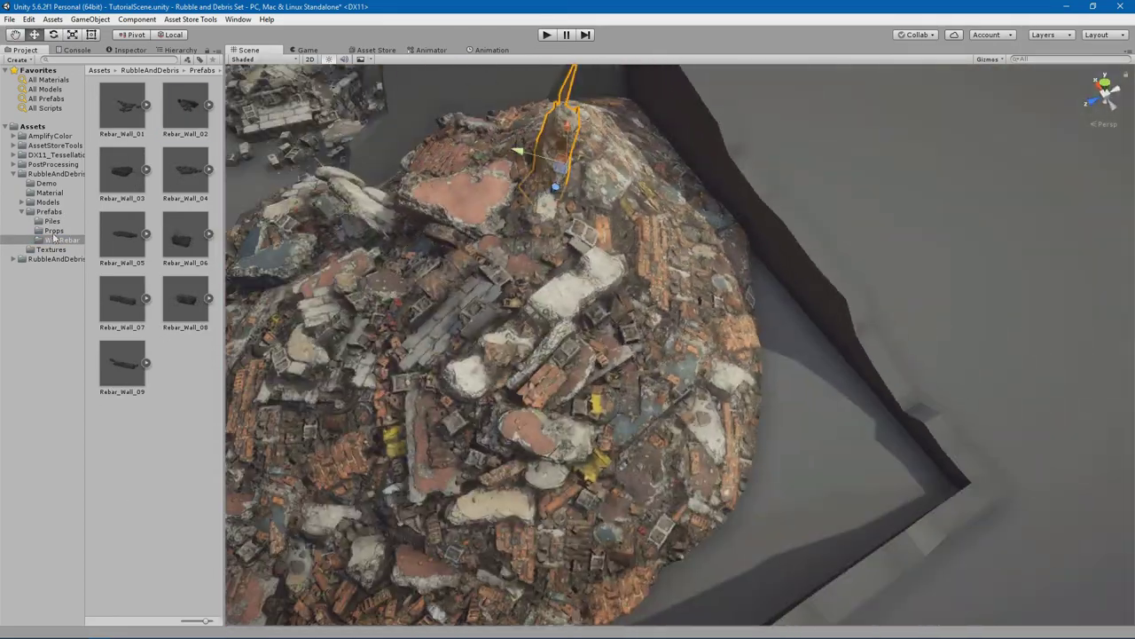